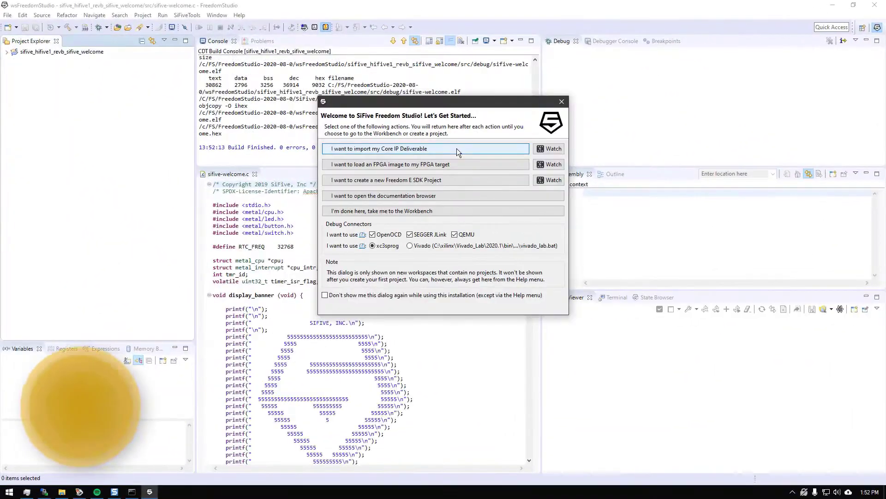
Step: Import the Core IP deliverable as a project and launch the gemm debug session
click(456, 149)
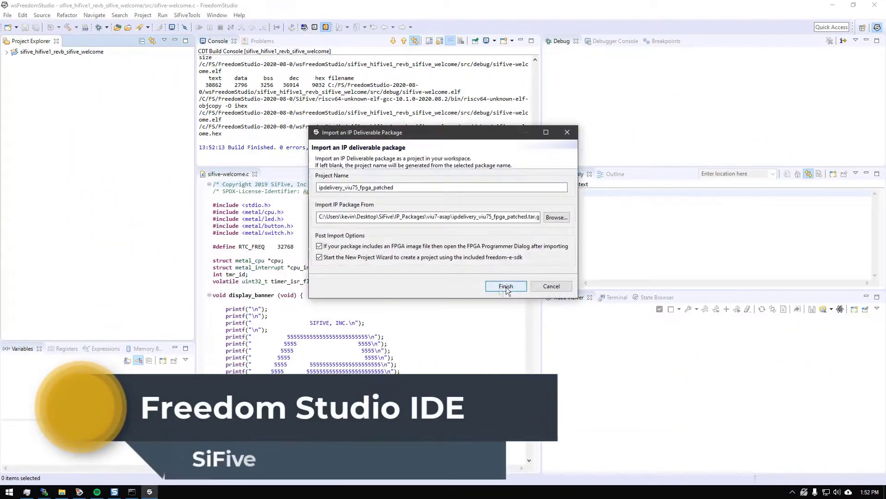
click(507, 287)
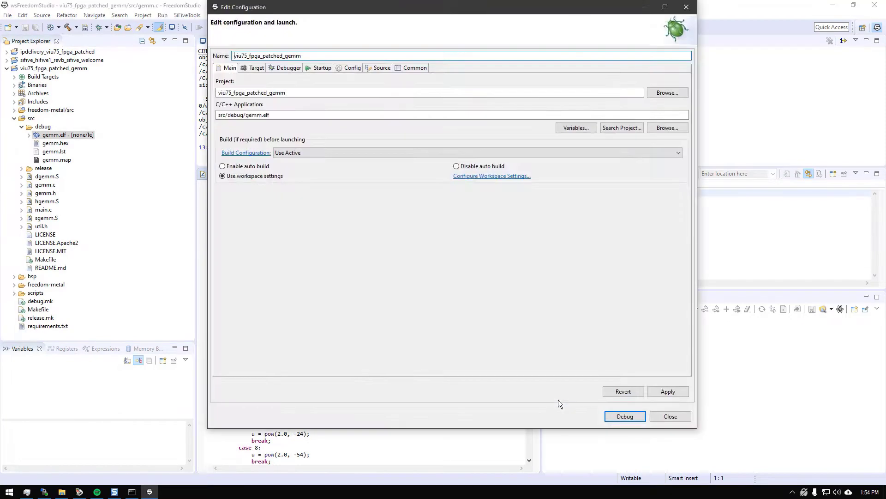
click(625, 417)
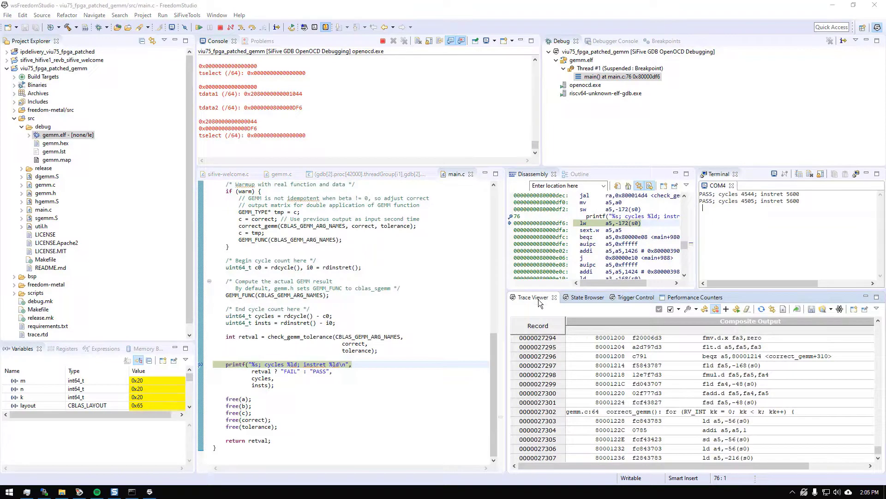
Step: Review the State Browser, Trigger Control and Performance Counters panels for the gemm run
click(584, 298)
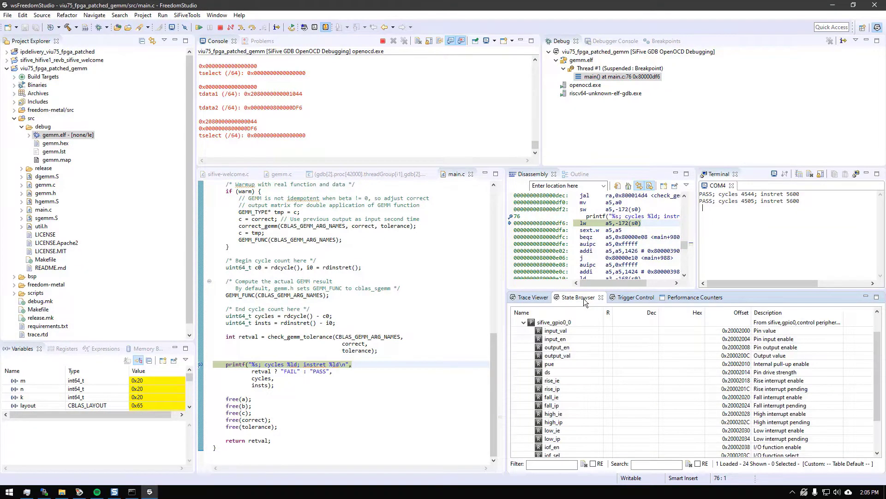
click(642, 301)
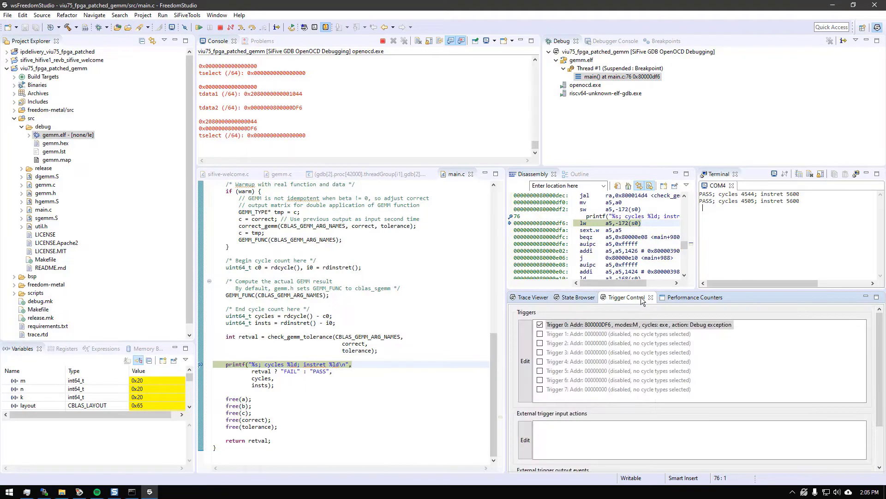
click(690, 301)
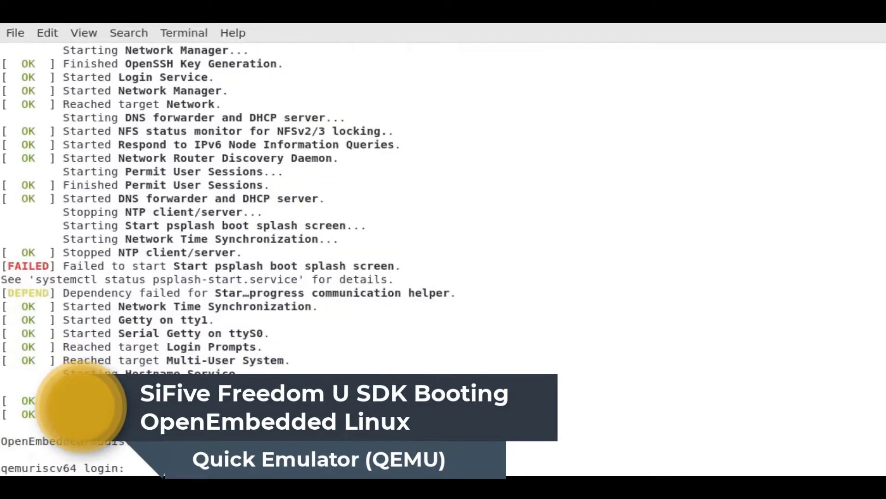
text(ot)
Step: Log in as root, then run ls /, uname -a and ping 10.0.2.2
key(Return)
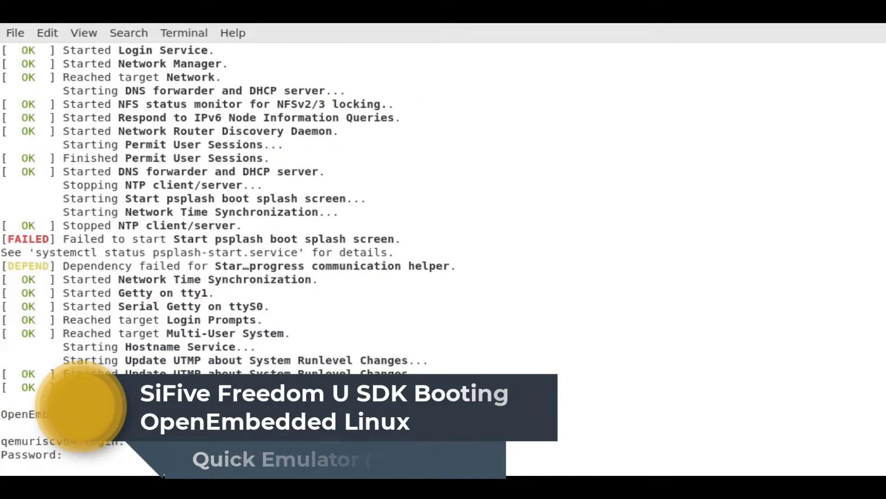
key(Return)
text(ls /)
key(Return)
text(u)
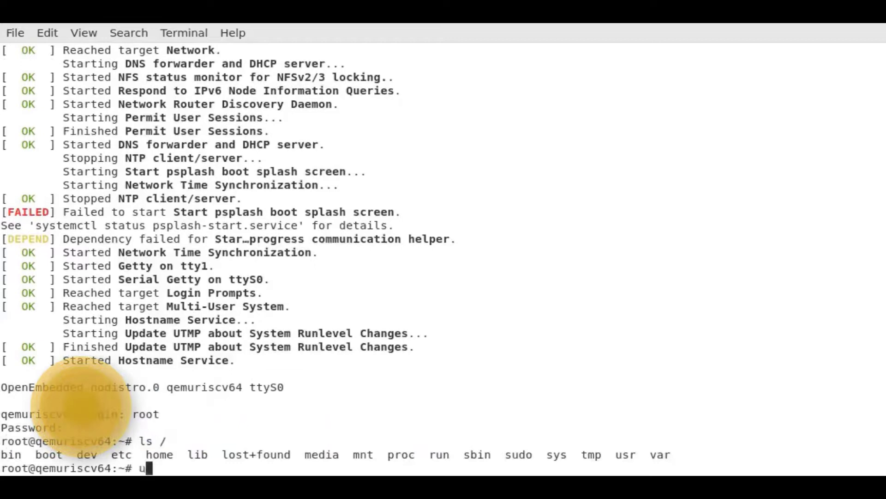
text(name -a)
key(Return)
text(ping )
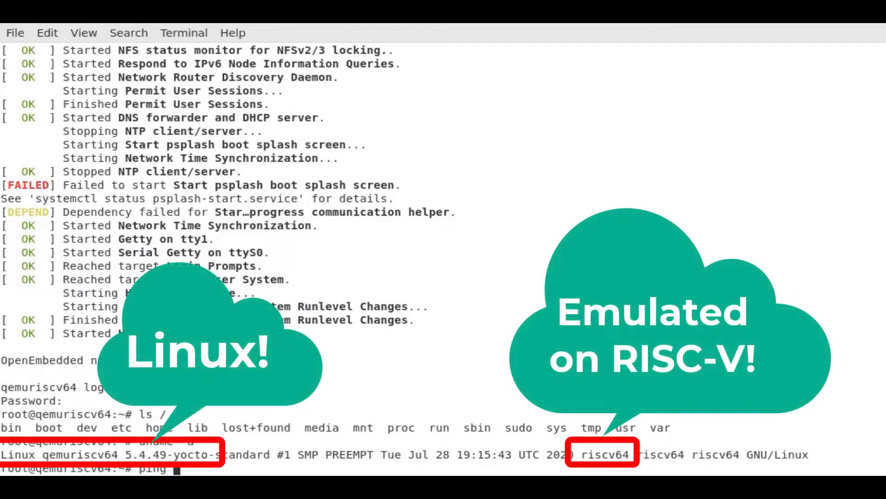
text(10.0.2.2)
key(Return)
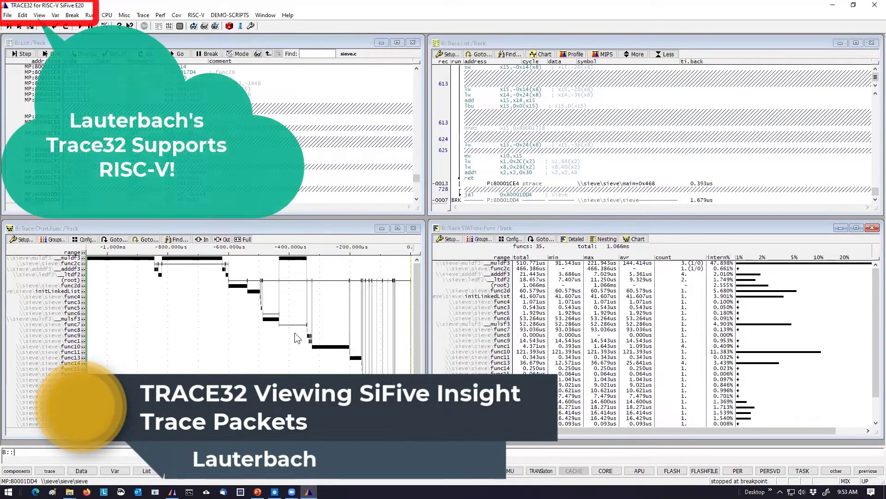
Step: Mark a span in the function timing chart and jump the listings to func10's records
drag(295, 332, 386, 336)
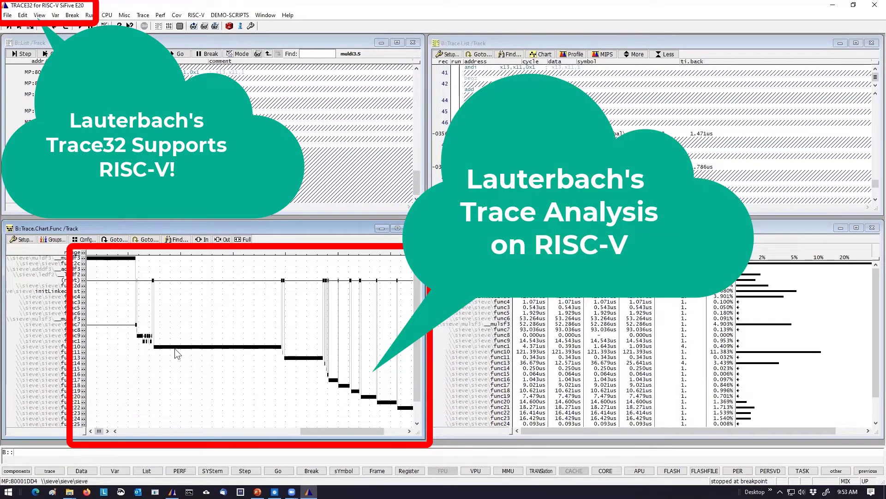
click(246, 348)
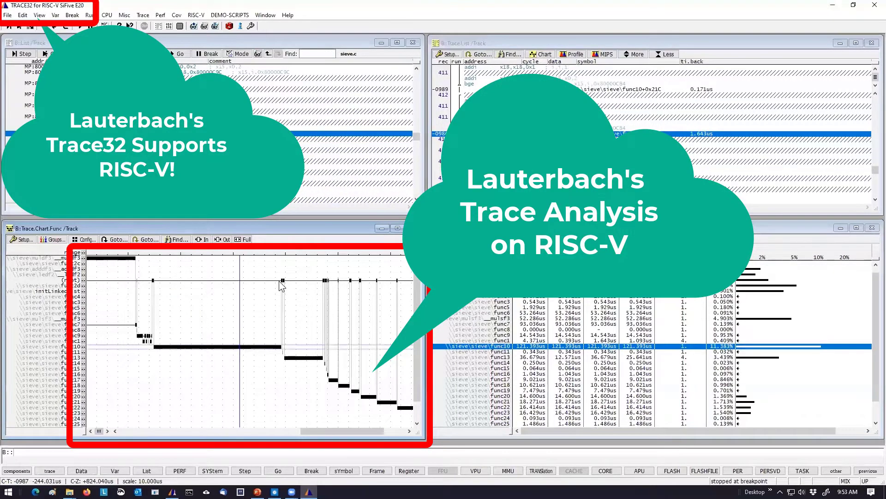